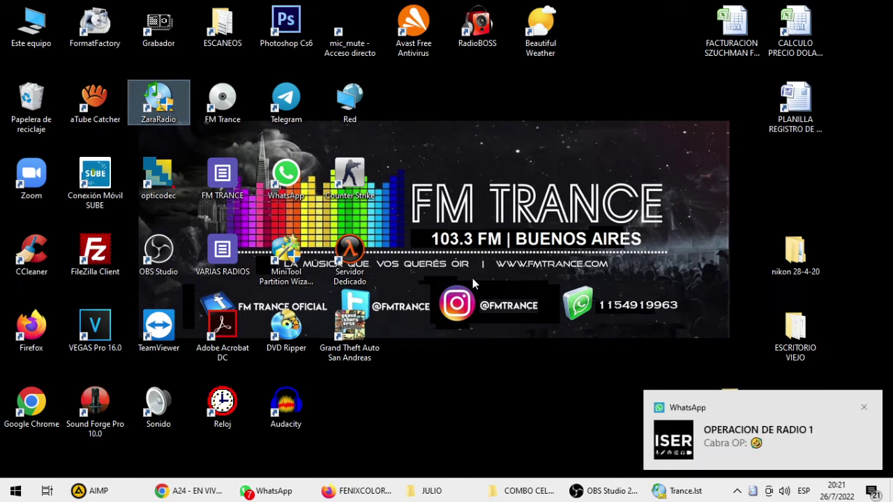
# Dismiss the chat notification and close the WhatsApp window
pyautogui.click(864, 407)
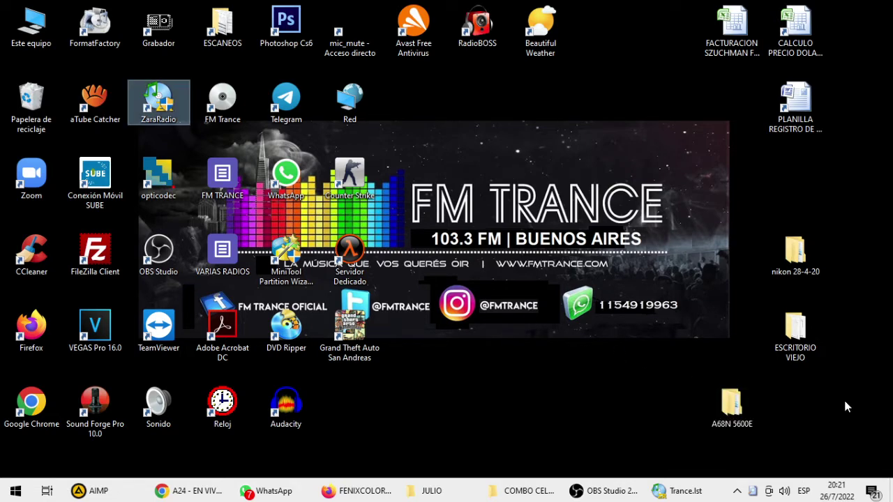
pyautogui.rightClick(307, 491)
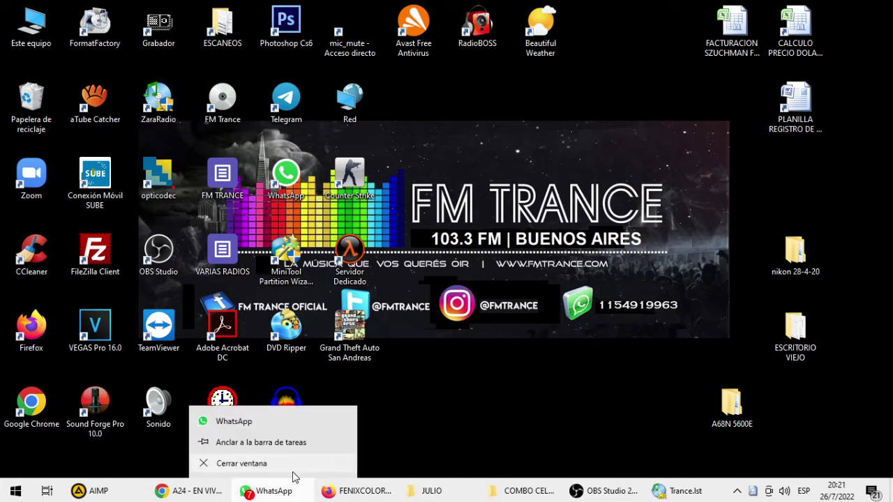
pyautogui.click(293, 472)
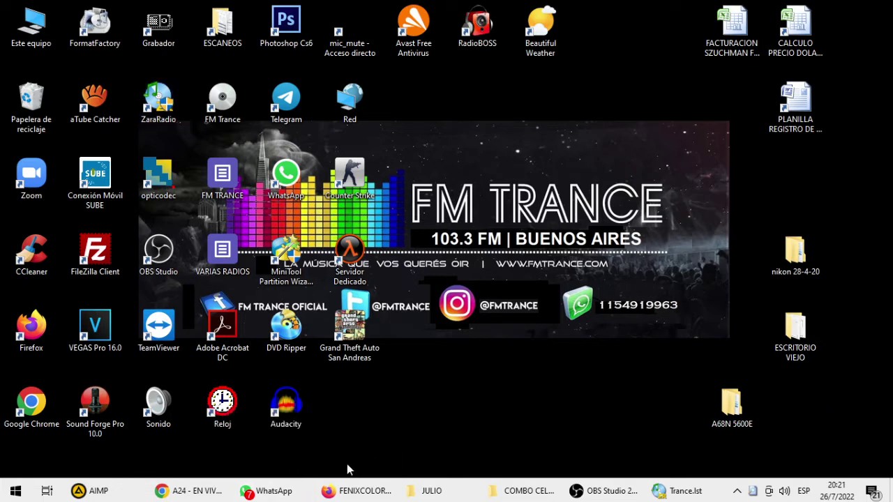
pyautogui.click(665, 492)
pyautogui.click(666, 491)
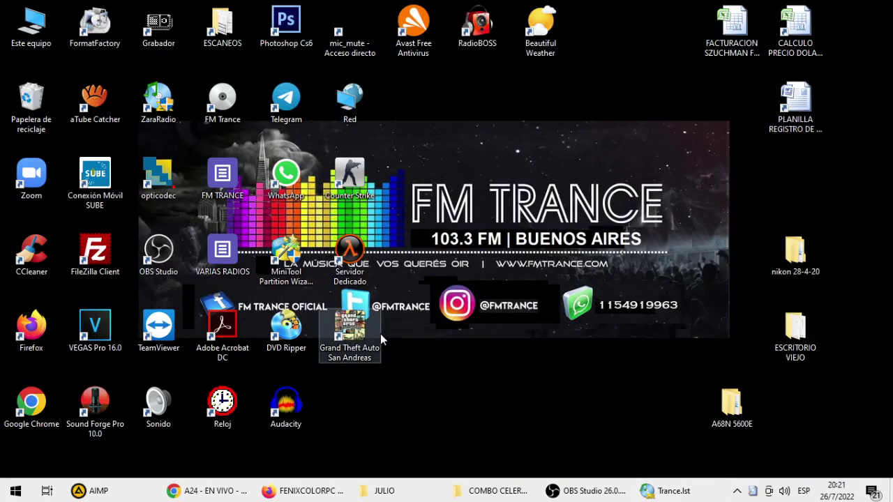
# Open the FM Trance folder on local disk D: from Este equipo
pyautogui.click(37, 36)
pyautogui.doubleClick(38, 37)
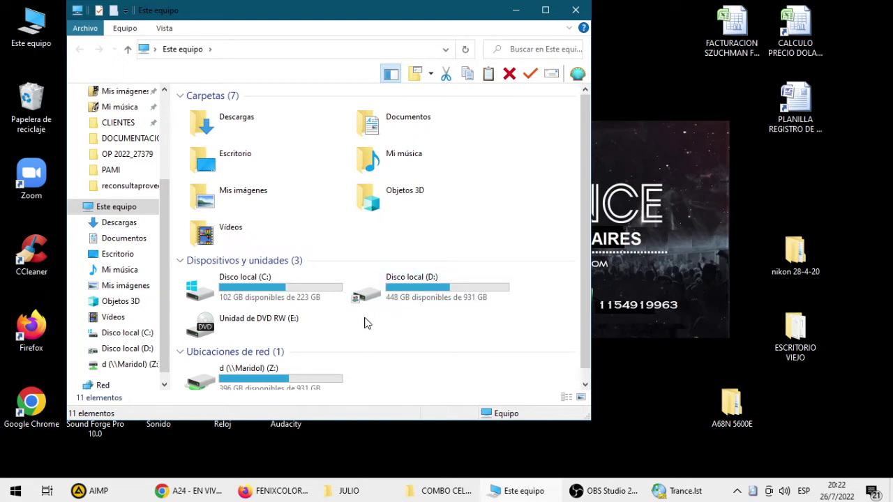
pyautogui.doubleClick(382, 299)
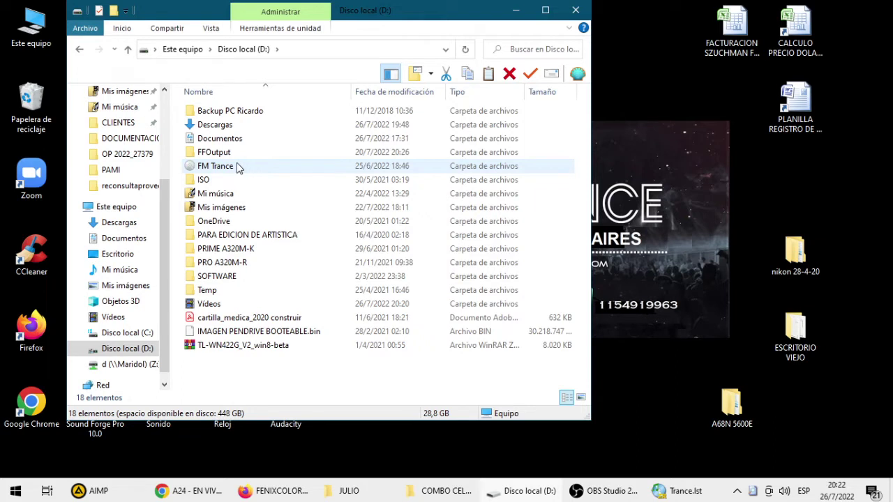
pyautogui.moveTo(235, 168)
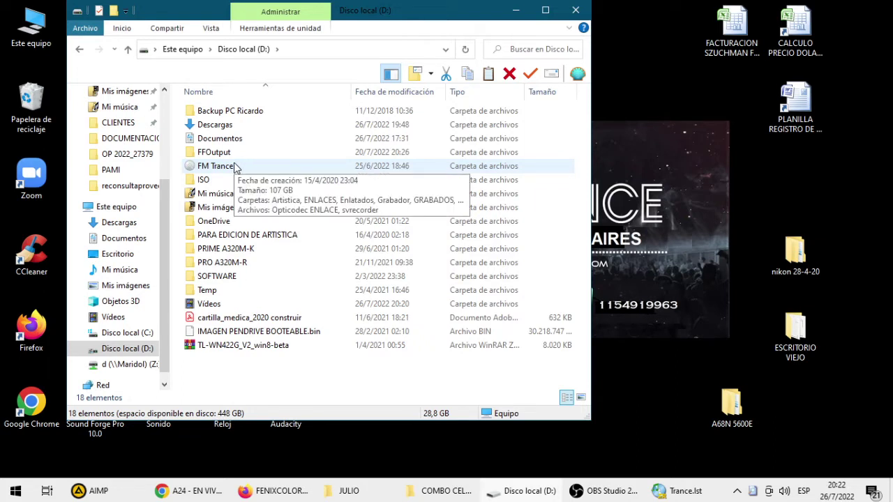
pyautogui.doubleClick(235, 168)
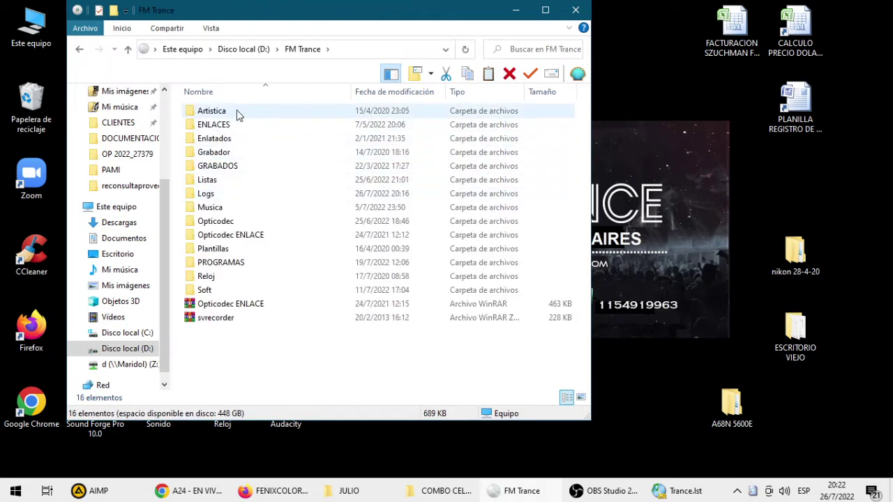
# Look through the subfolders of the Artistica folder and return to the FM Trance folder
pyautogui.moveTo(237, 114)
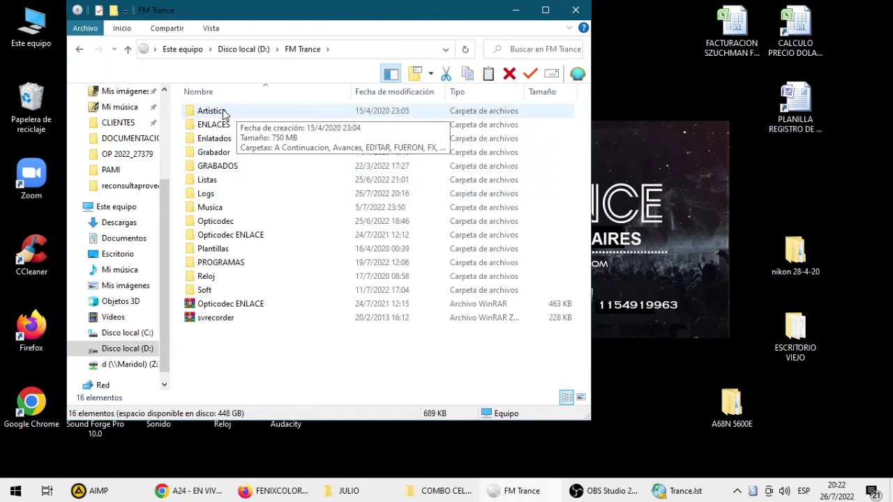
pyautogui.doubleClick(224, 113)
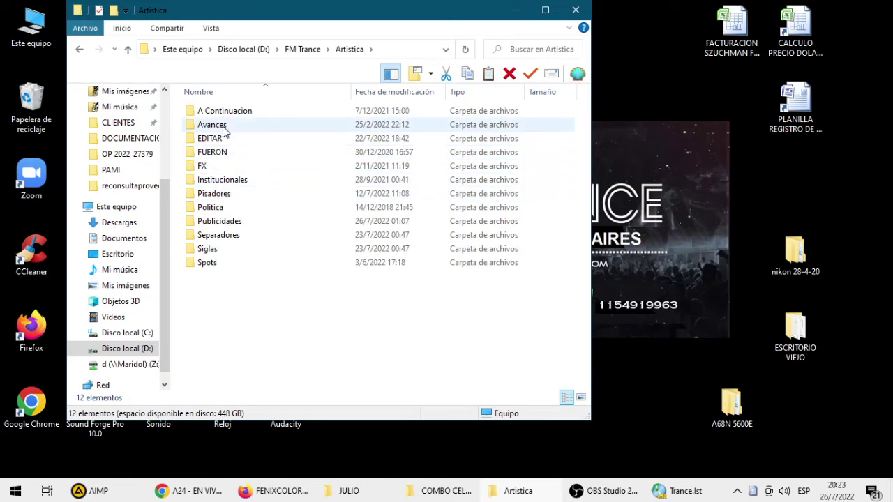
pyautogui.press('BackSpace')
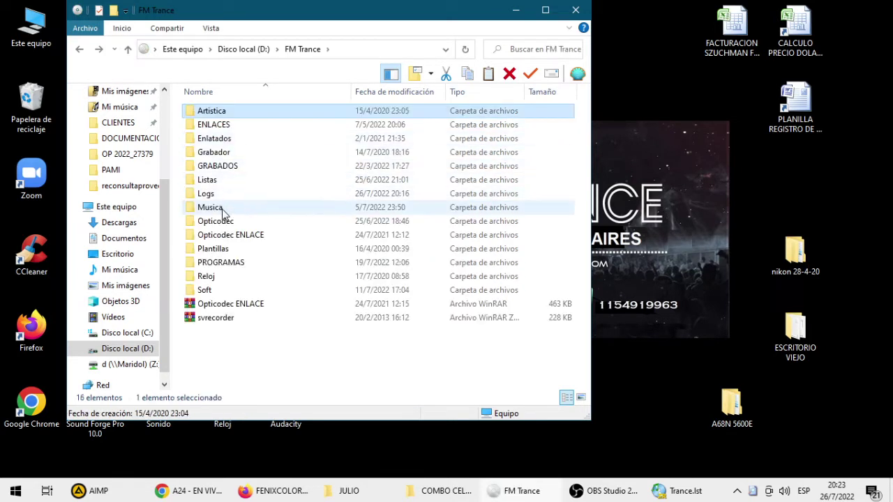
# Open the Musica folder in a maximized window, browse the POP ACTUAL tracks and return to Musica
pyautogui.doubleClick(221, 213)
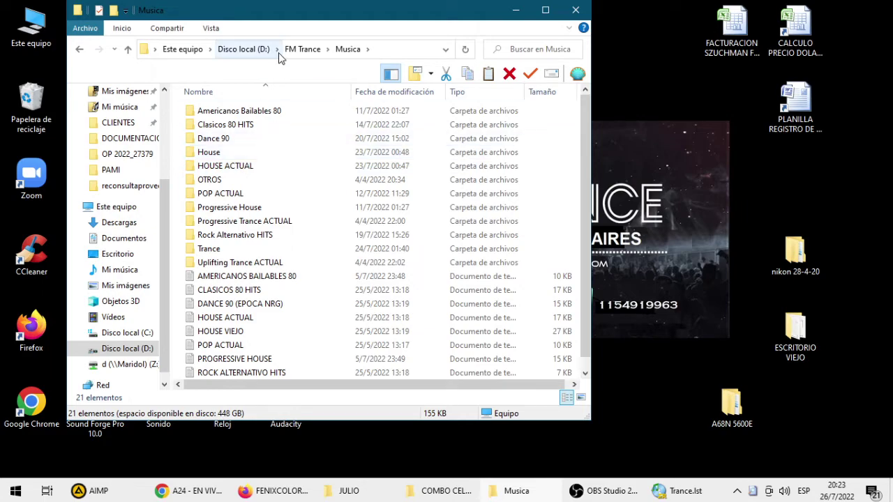
pyautogui.doubleClick(286, 10)
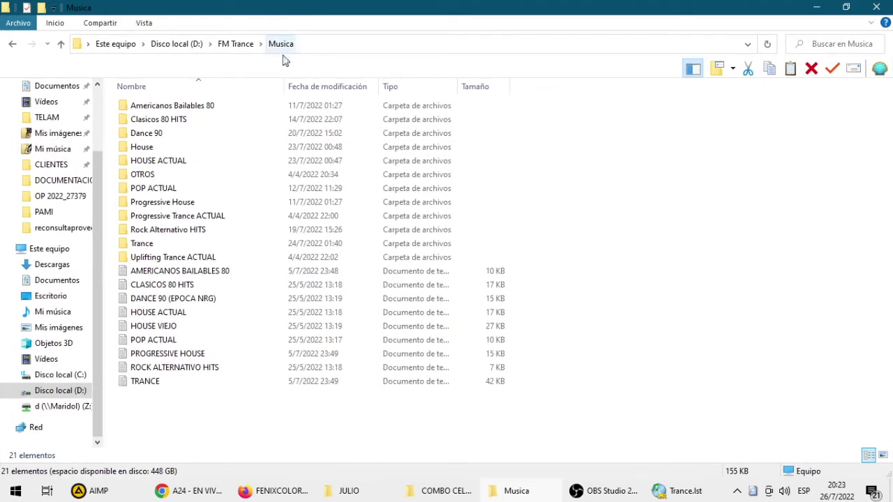
pyautogui.doubleClick(189, 188)
pyautogui.scroll(-12, 203, 209)
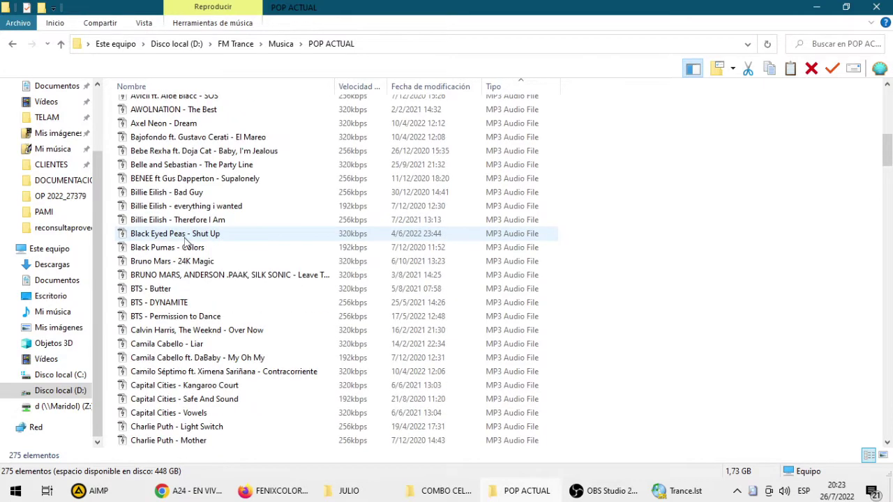
pyautogui.scroll(-2, 187, 240)
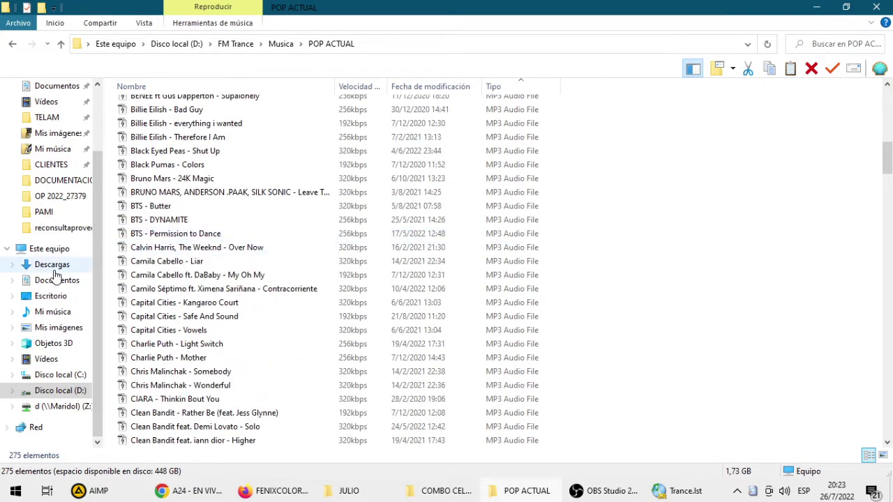
pyautogui.click(279, 44)
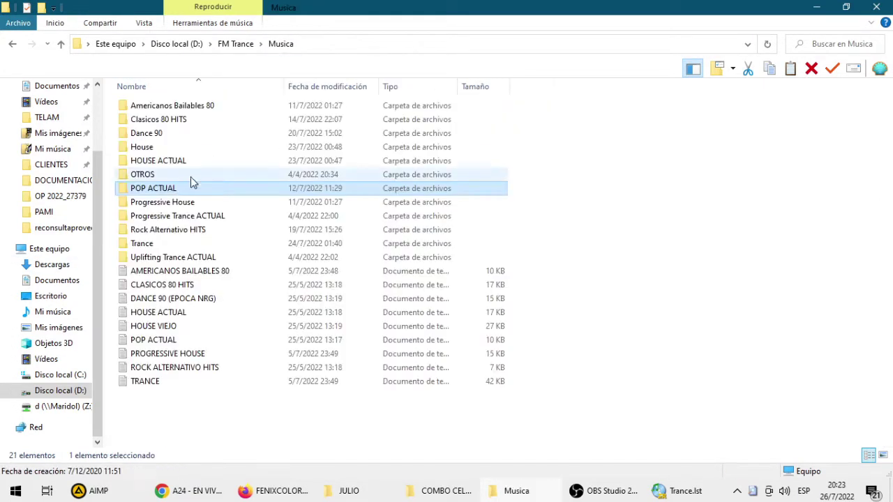
# View the contents of the House and Trance music folders, returning to Musica after each one
pyautogui.doubleClick(144, 146)
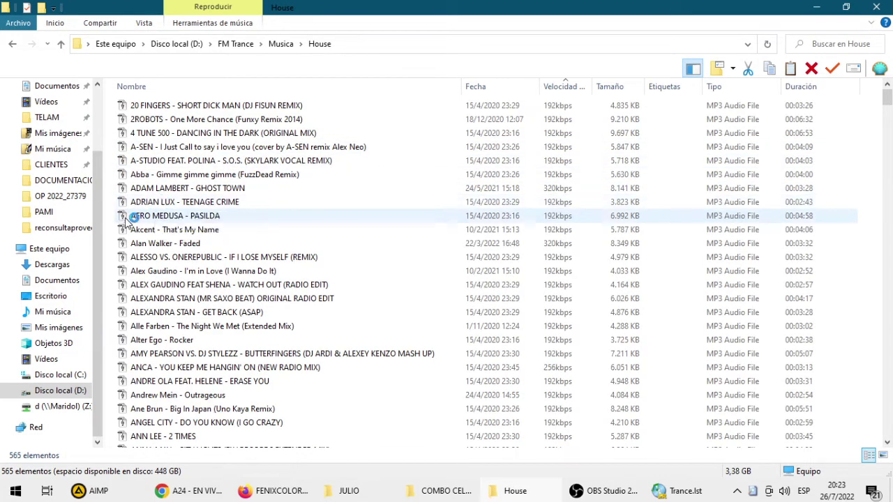
pyautogui.press('BackSpace')
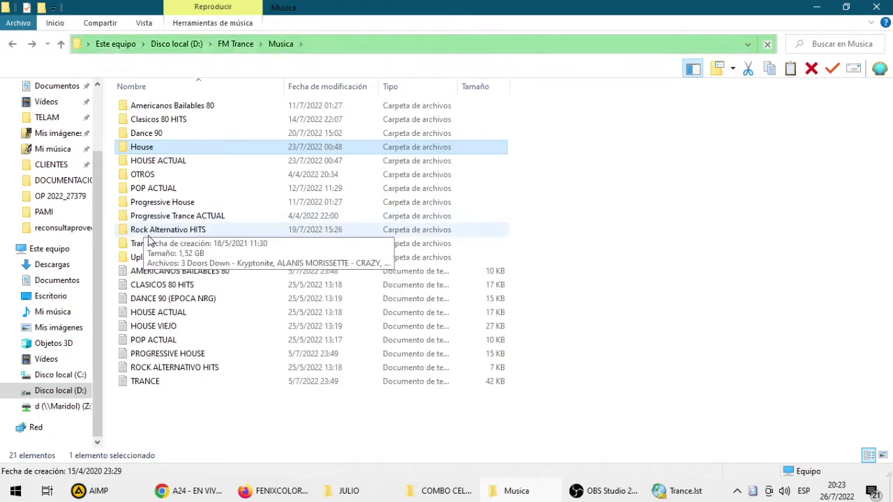
pyautogui.doubleClick(151, 242)
pyautogui.press('BackSpace')
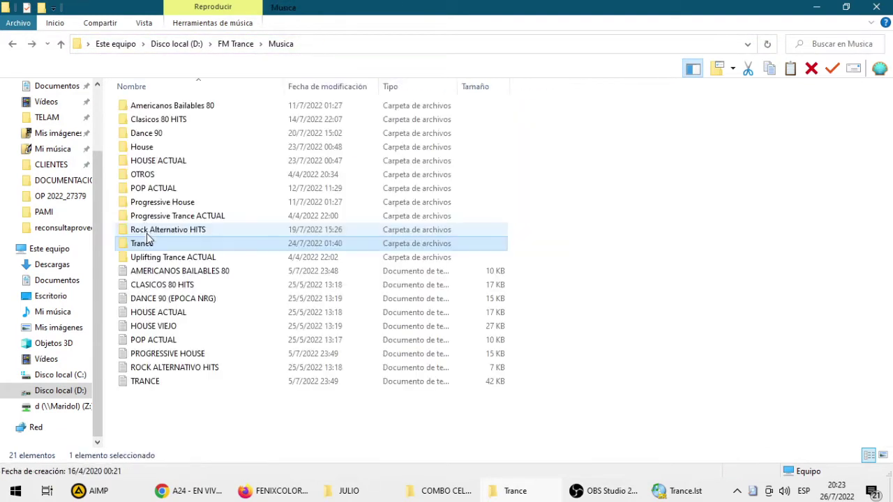
# Browse the tracks in the Progressive House folder and go back to the Musica folder
pyautogui.doubleClick(148, 204)
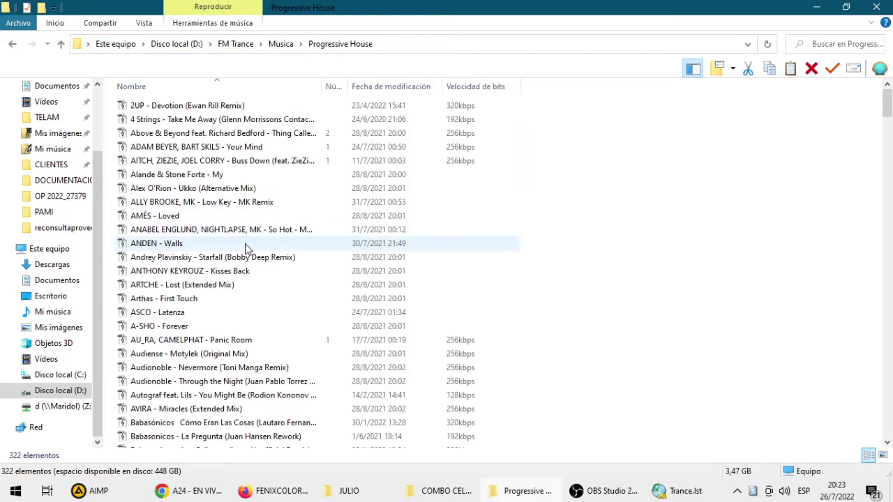
pyautogui.scroll(-5, 245, 246)
pyautogui.scroll(2, 245, 244)
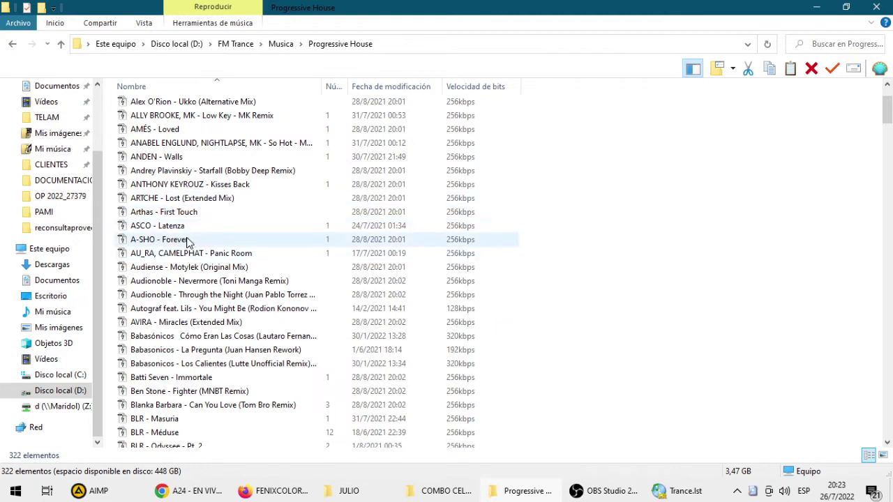
pyautogui.moveTo(187, 242)
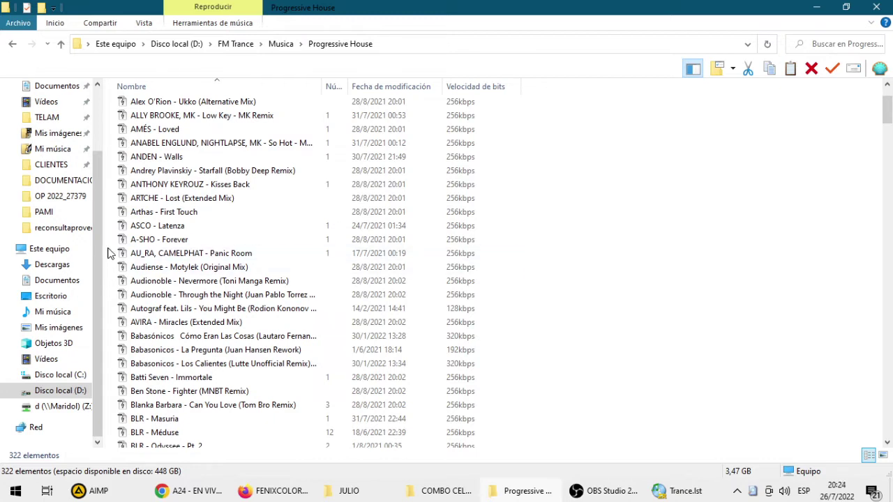
pyautogui.press('BackSpace')
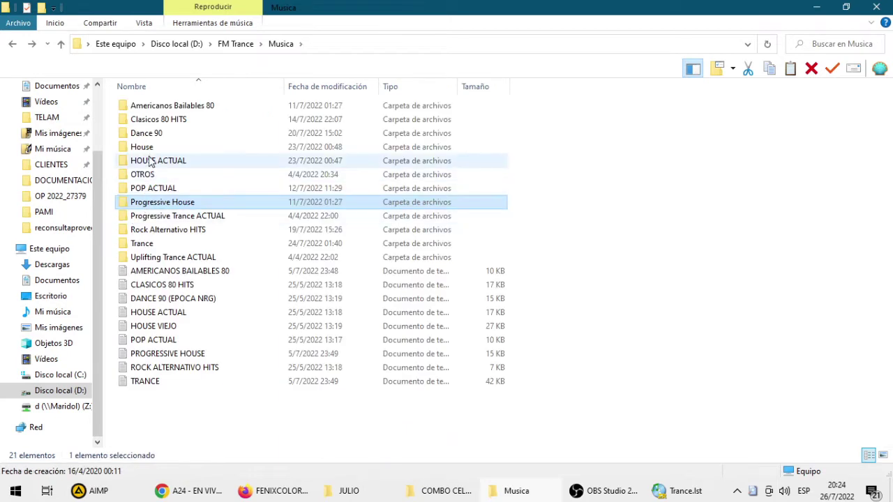
# Review the saved ZaraRadio lists in FM Trance's Listas folder and minimize the file window
pyautogui.click(239, 44)
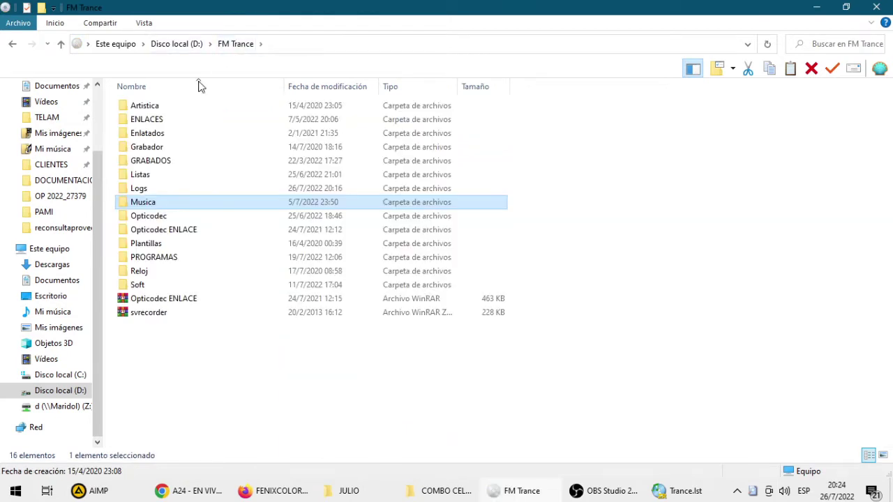
pyautogui.doubleClick(151, 176)
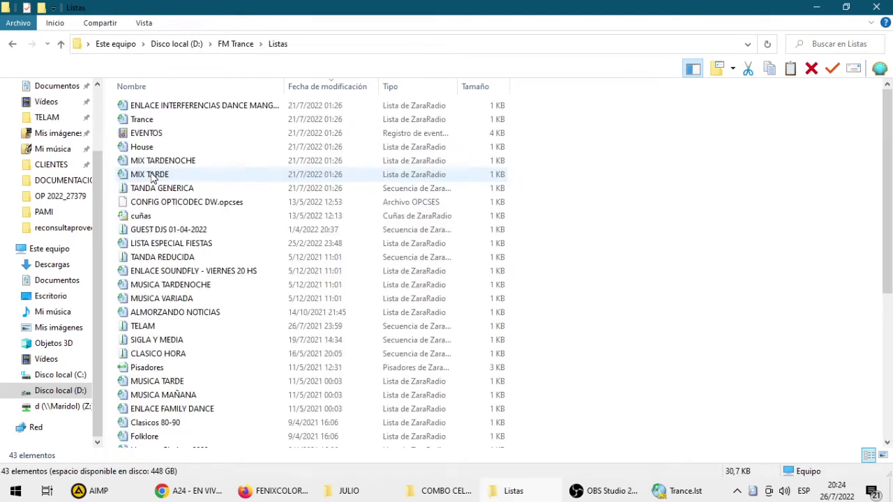
pyautogui.scroll(-5, 194, 183)
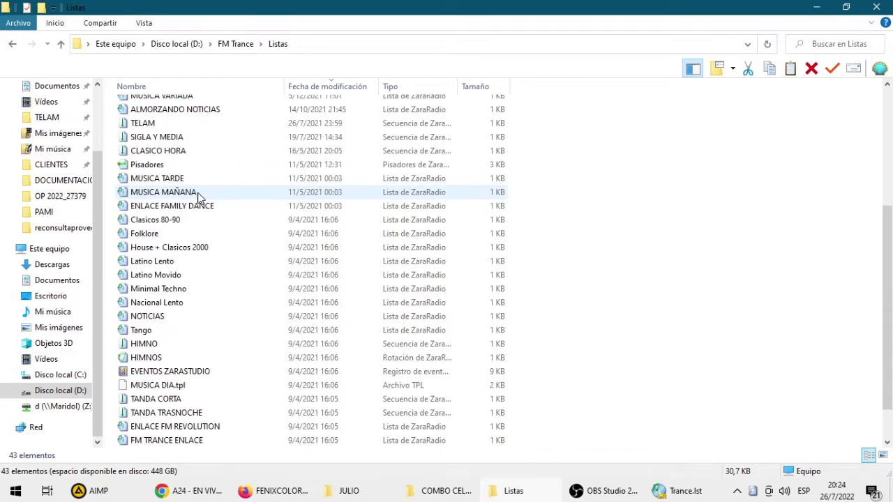
pyautogui.scroll(-1, 198, 197)
pyautogui.scroll(5, 199, 203)
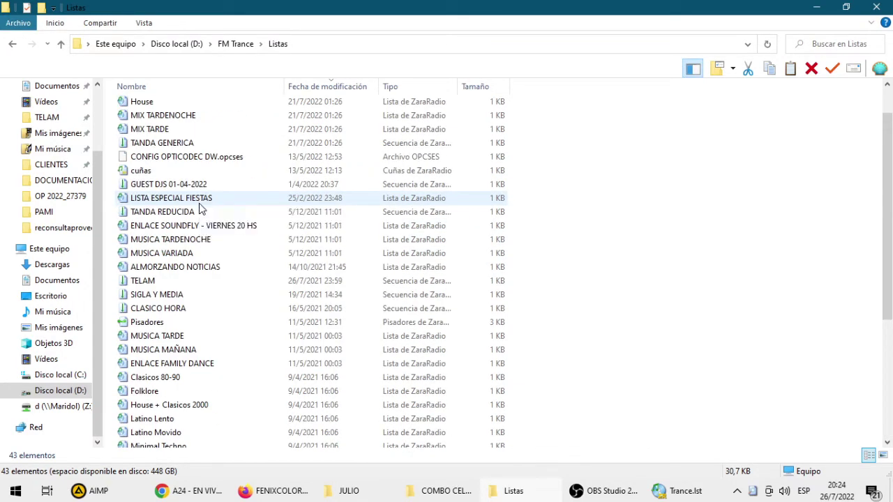
pyautogui.click(816, 7)
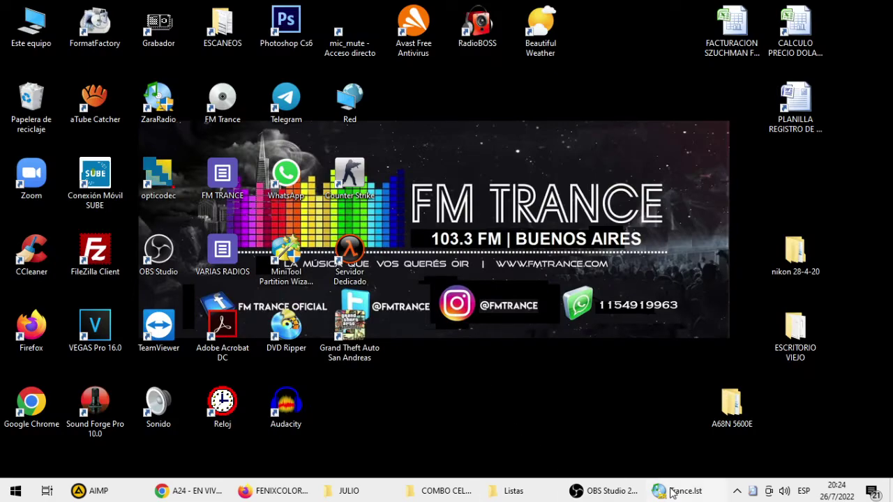
# Switch to ZaraRadio with the Trance.lst playlist and start playback
pyautogui.click(674, 491)
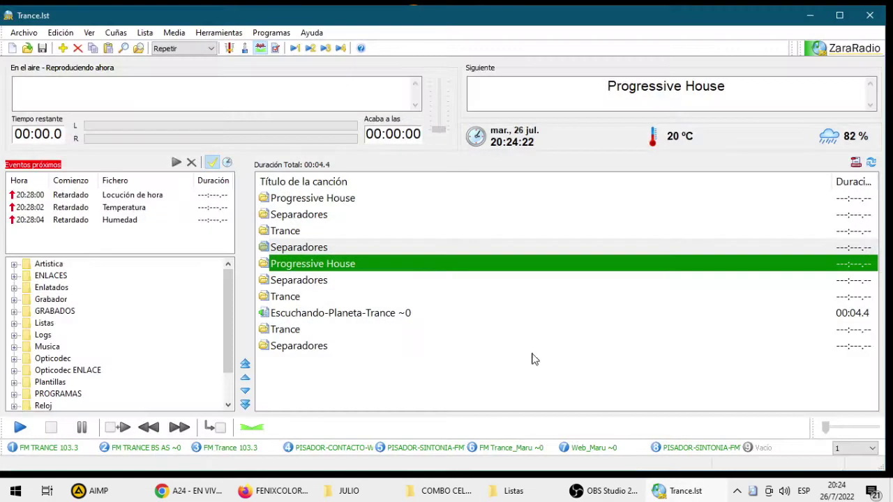
pyautogui.click(20, 428)
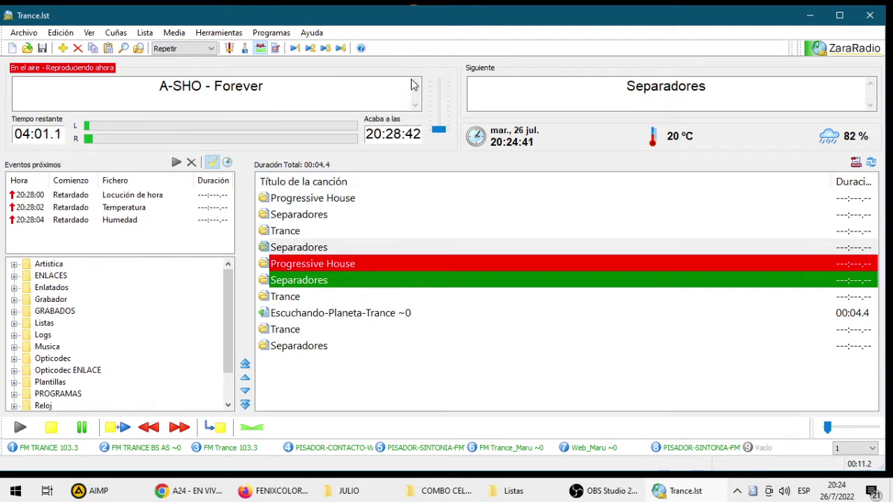
# Show auxiliary player 1 beside the main playlist and widen its panel
pyautogui.click(311, 48)
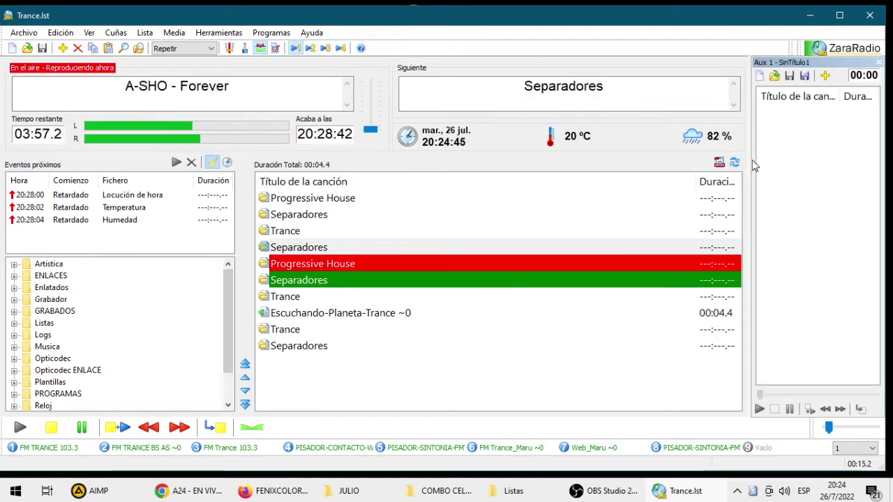
pyautogui.click(697, 162)
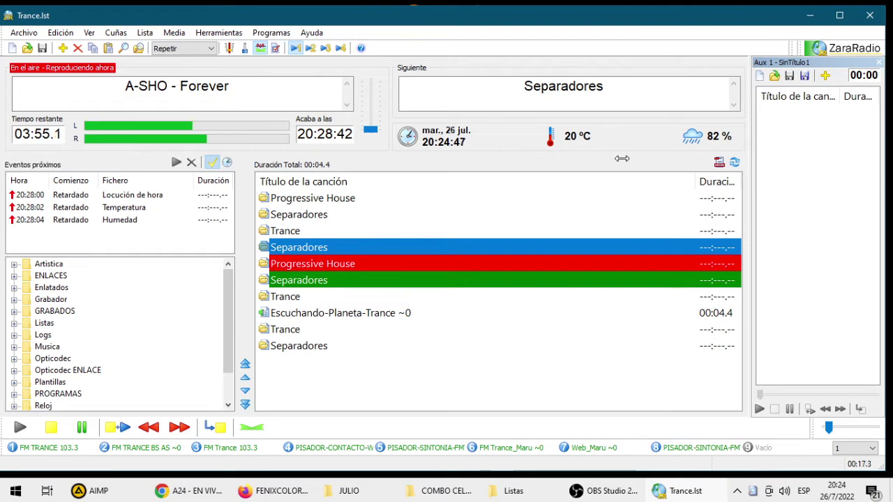
pyautogui.moveTo(641, 162); pyautogui.dragTo(630, 164)
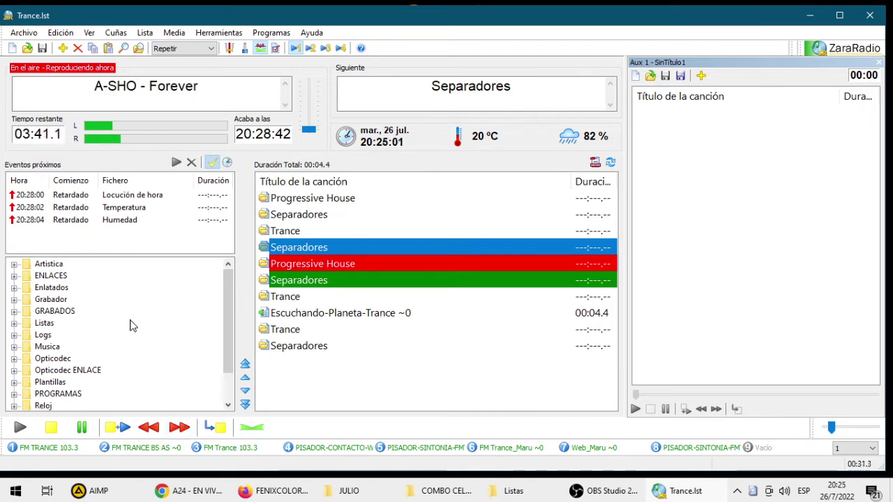
# Insert the House folder from Musica as a random track and move it to the auxiliary player 1 list
pyautogui.click(15, 347)
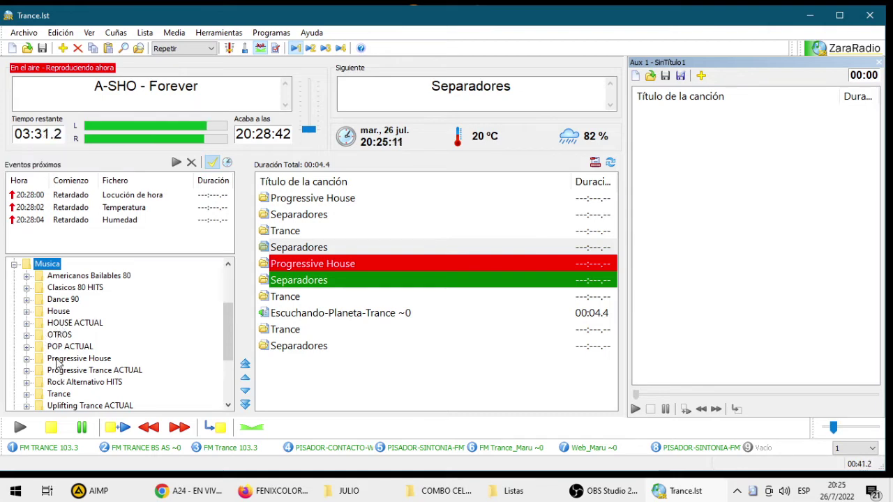
pyautogui.rightClick(66, 312)
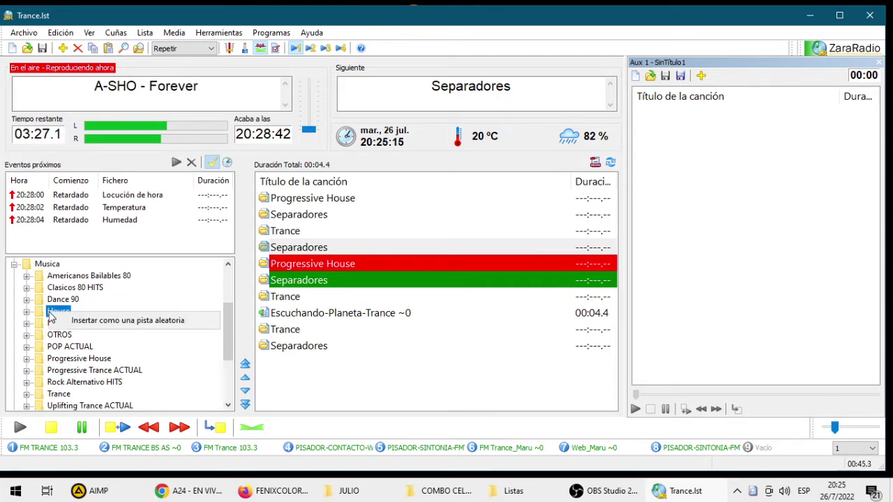
pyautogui.click(73, 325)
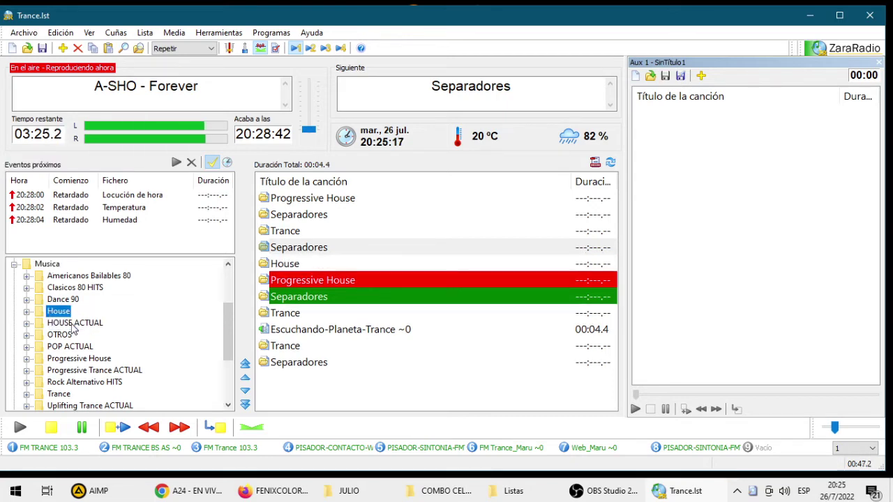
pyautogui.click(291, 264)
pyautogui.moveTo(293, 264); pyautogui.dragTo(708, 161)
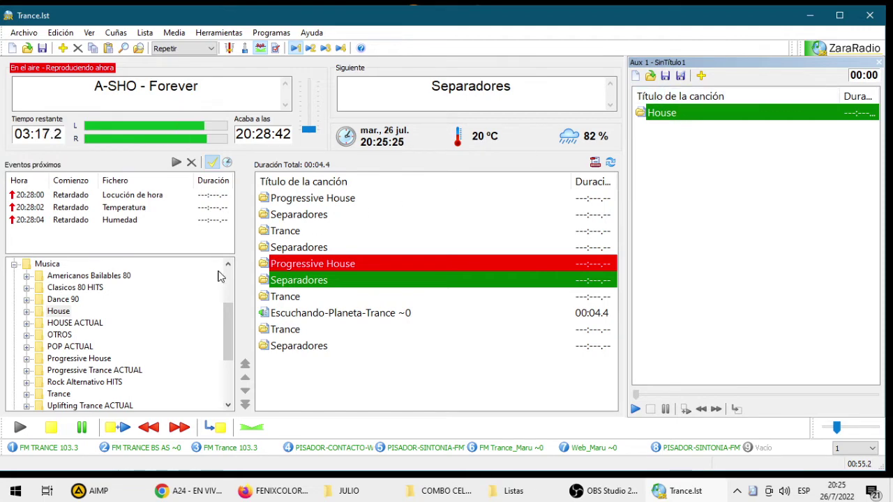
# Insert the Progressive House folder as a random track and move it to the auxiliary player 1 list below House
pyautogui.scroll(-2, 77, 373)
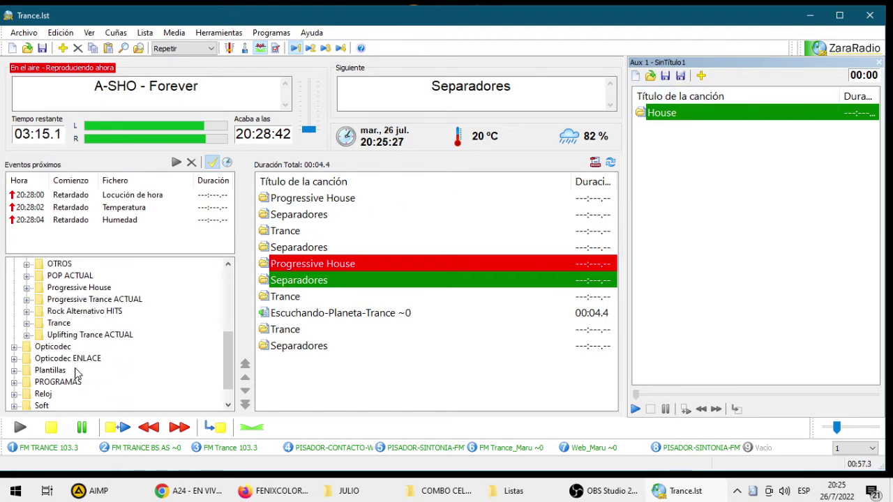
pyautogui.scroll(1, 77, 373)
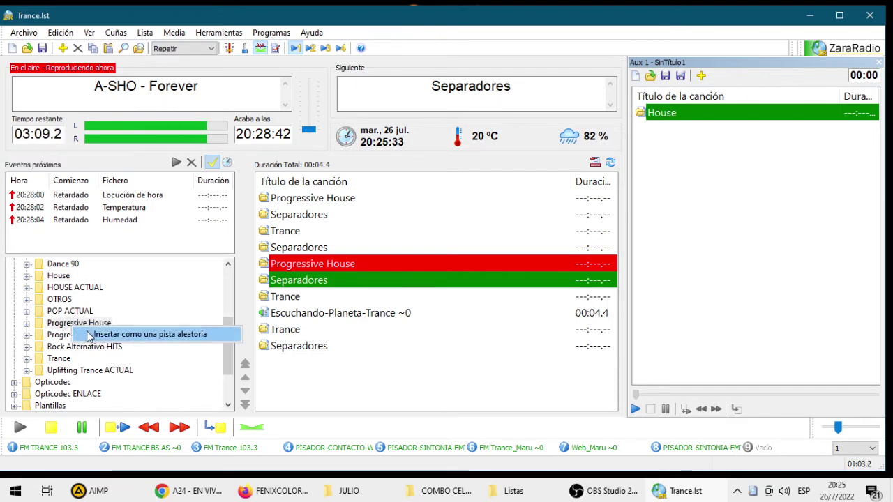
pyautogui.doubleClick(72, 324)
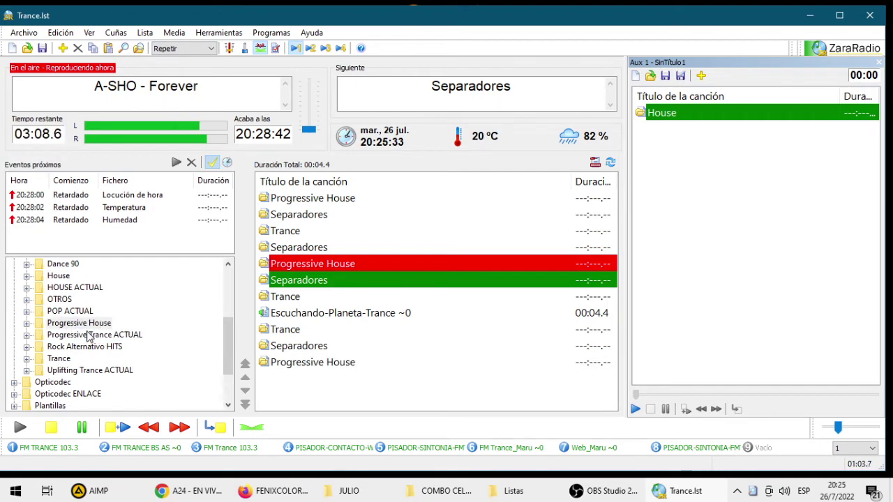
pyautogui.click(286, 362)
pyautogui.moveTo(742, 173); pyautogui.dragTo(712, 158)
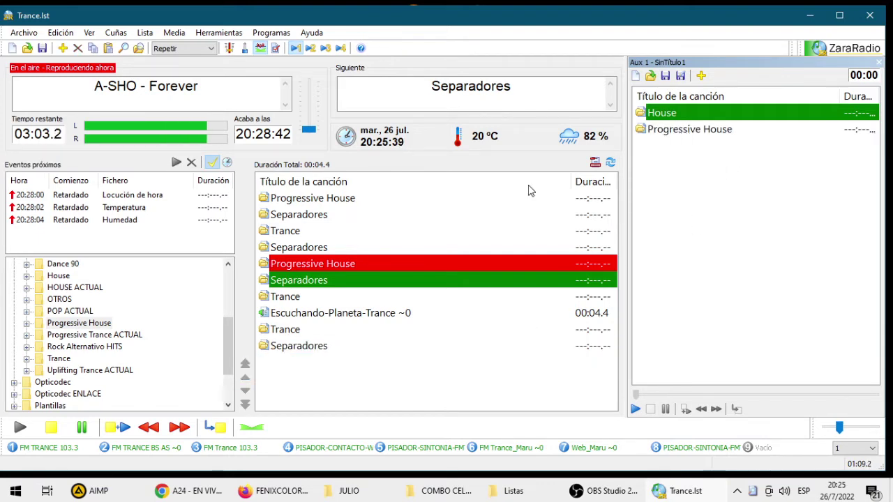
# Insert the Separadores folder from Artistica as a random track and move it to the end of the auxiliary player 1 list
pyautogui.moveTo(231, 351); pyautogui.dragTo(211, 301)
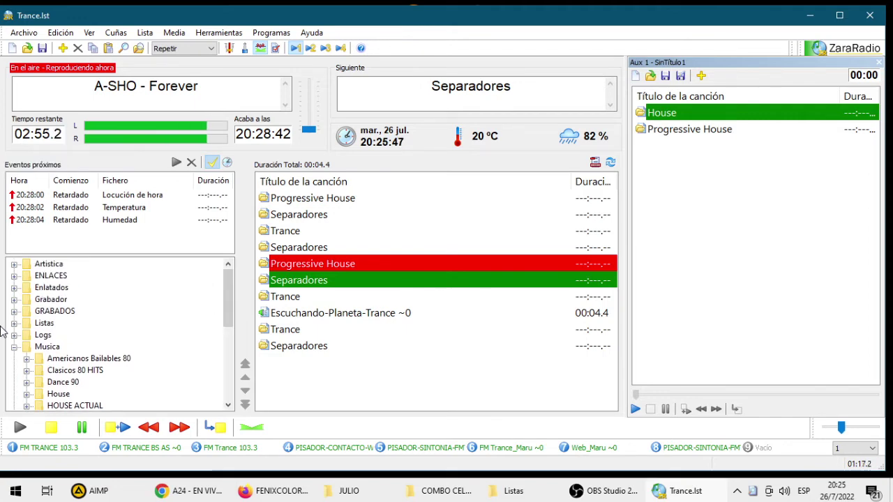
pyautogui.click(14, 264)
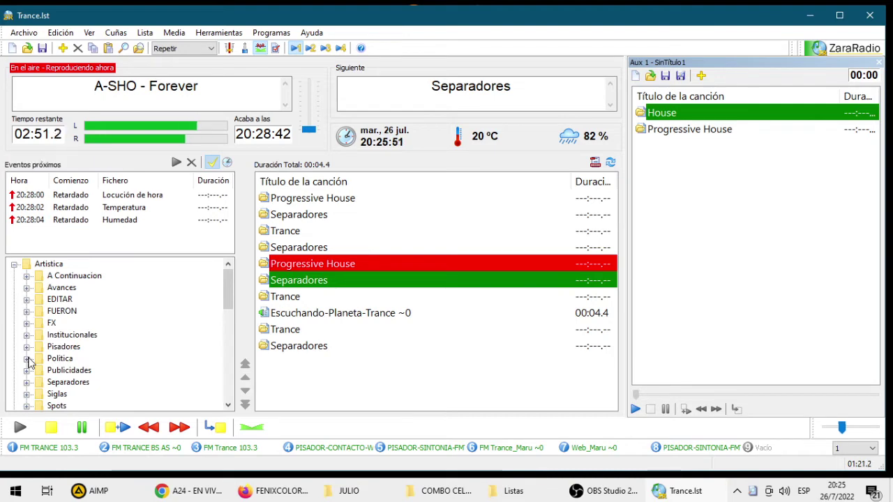
pyautogui.click(28, 382)
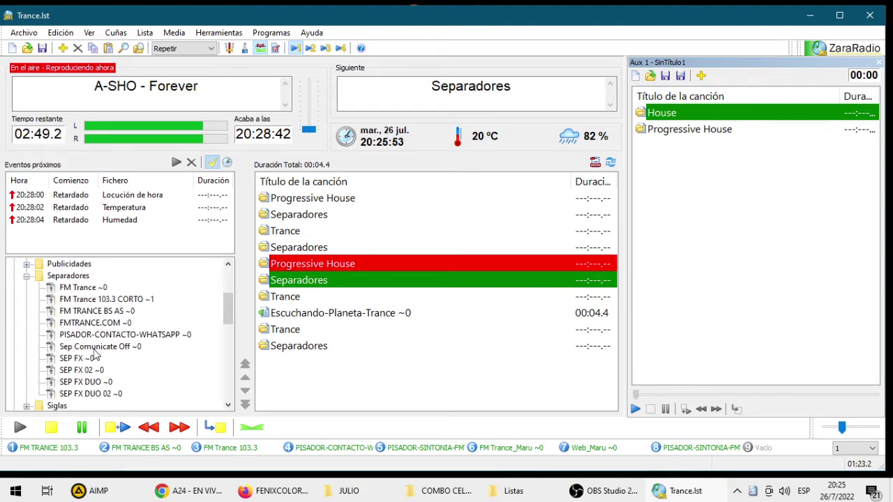
pyautogui.click(26, 277)
pyautogui.rightClick(44, 279)
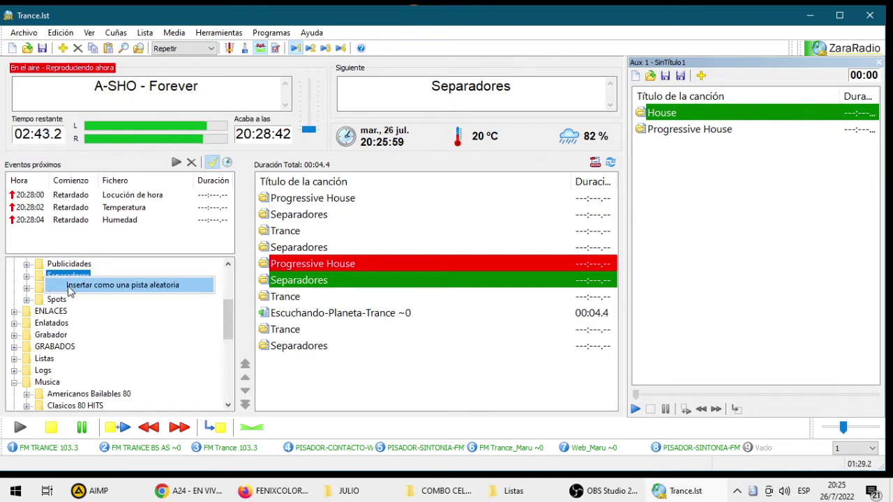
pyautogui.click(70, 288)
pyautogui.click(297, 366)
pyautogui.moveTo(299, 368); pyautogui.dragTo(693, 179)
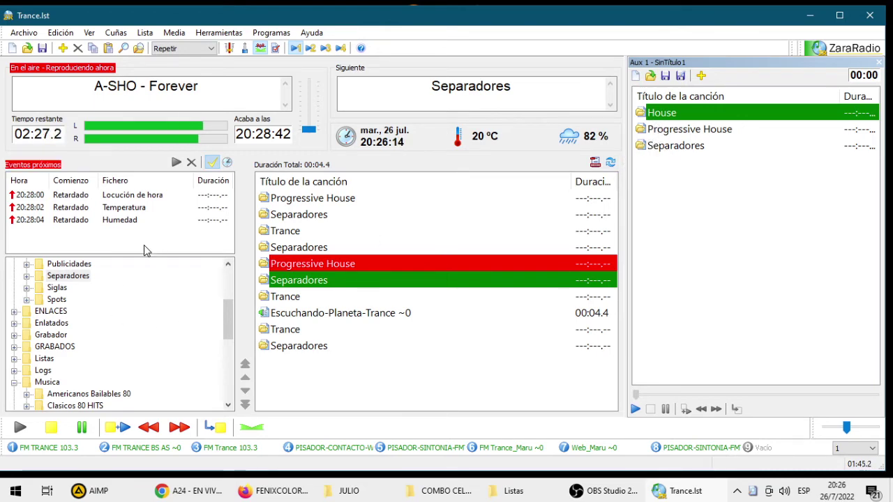
# Save the auxiliary player 1 list as ROTACION MUSICAL MAÑANA PRUEBA in FM Trance's Listas folder
pyautogui.click(681, 76)
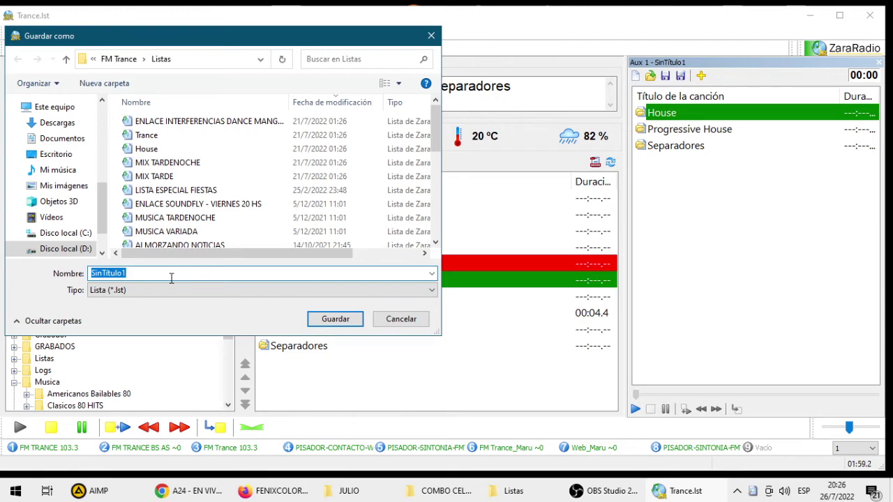
pyautogui.write('ROTACION MUSICAL MAÑANA PRUEBA')
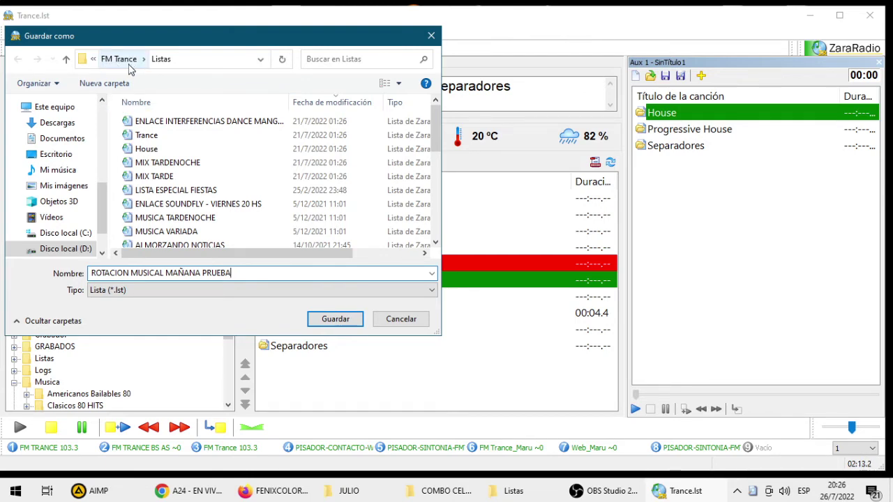
pyautogui.click(333, 318)
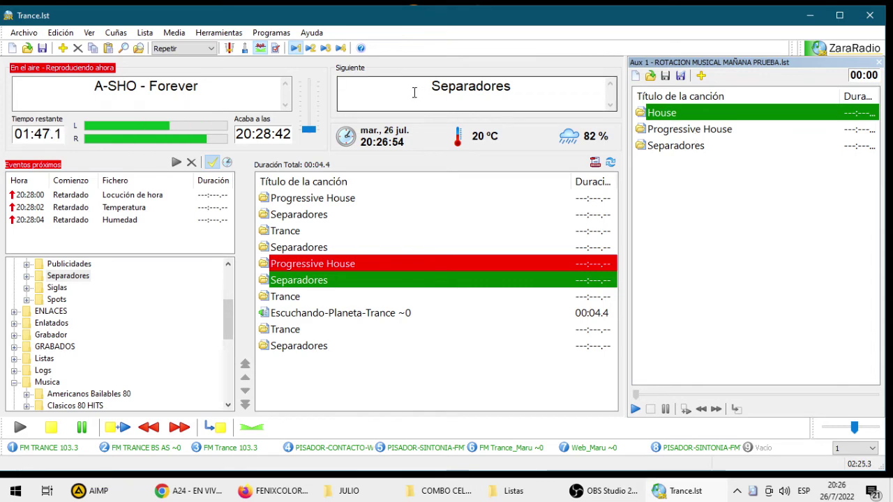
# Create a new scheduled event with a maximum wait of 20 minutes
pyautogui.click(227, 162)
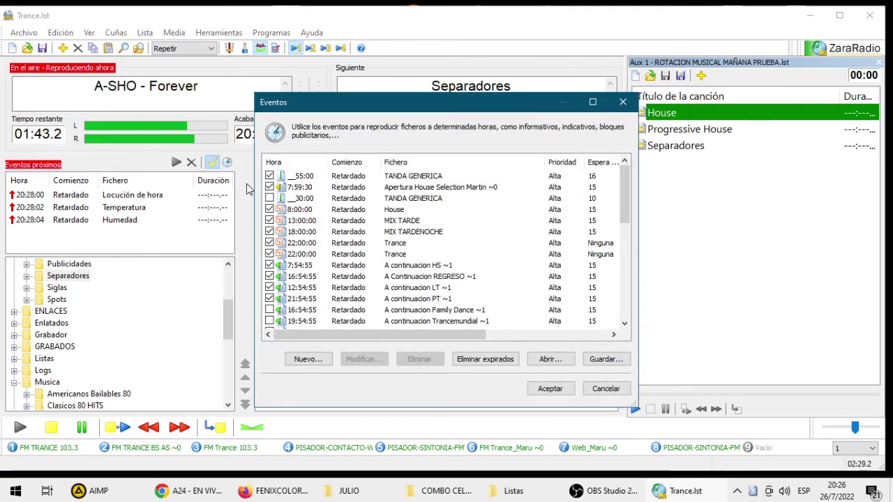
pyautogui.click(302, 360)
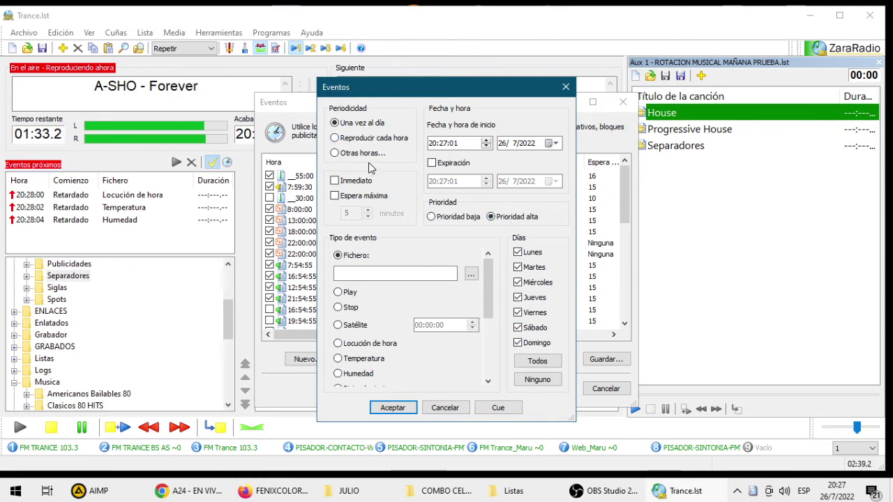
pyautogui.click(373, 196)
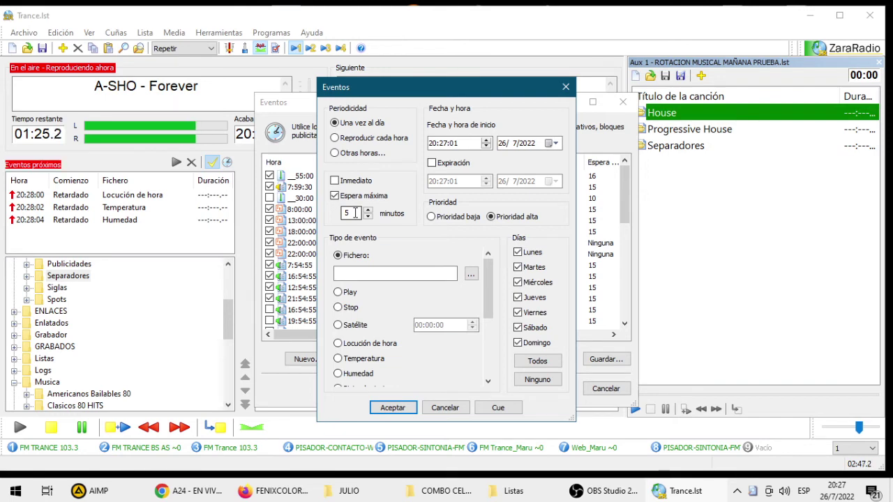
pyautogui.moveTo(355, 212); pyautogui.dragTo(319, 214)
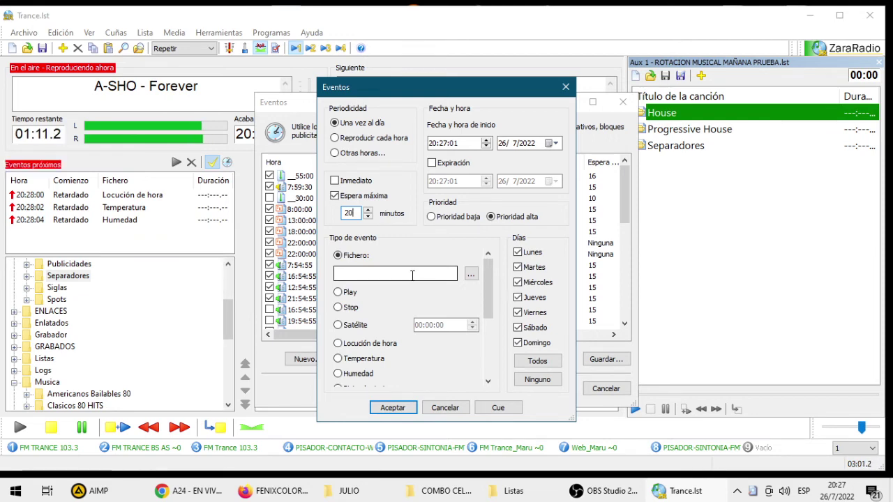
pyautogui.click(334, 195)
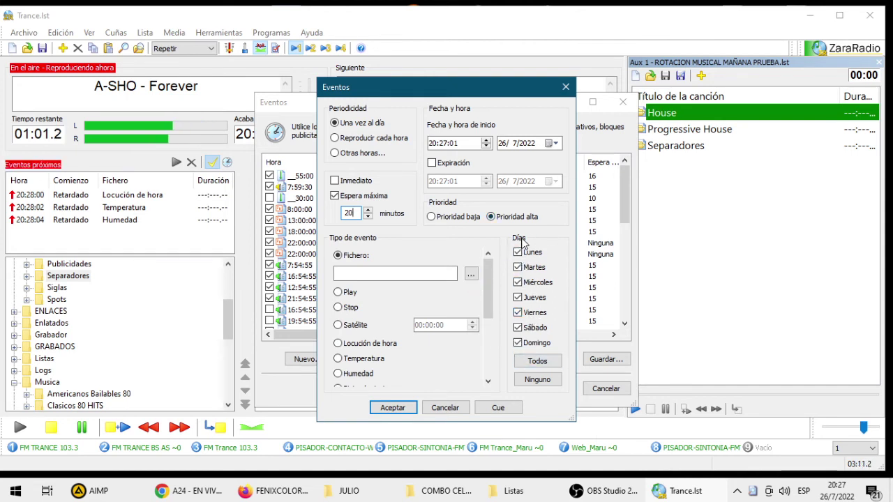
# Set the new event's start time to 08:00:00
pyautogui.click(431, 144)
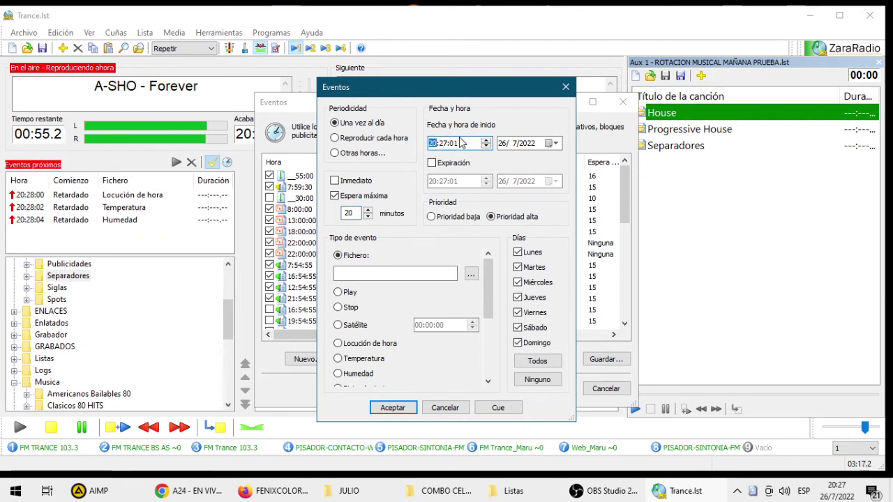
pyautogui.write('8')
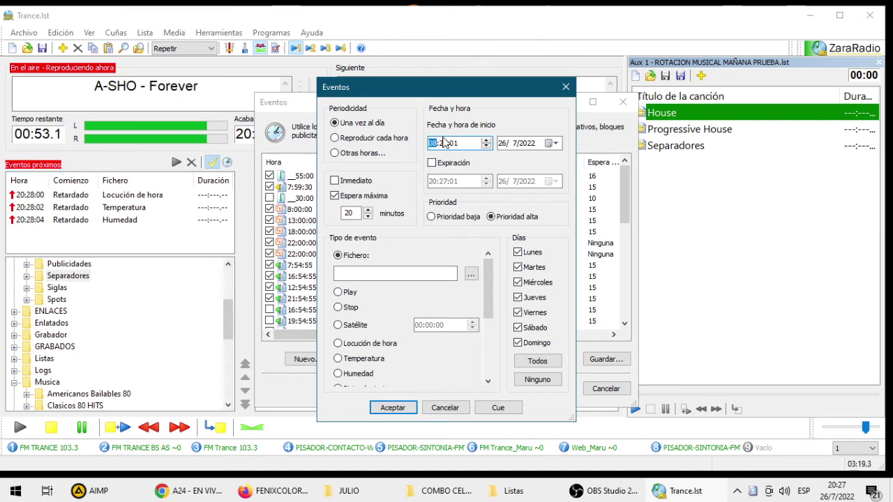
pyautogui.click(445, 144)
pyautogui.write('0')
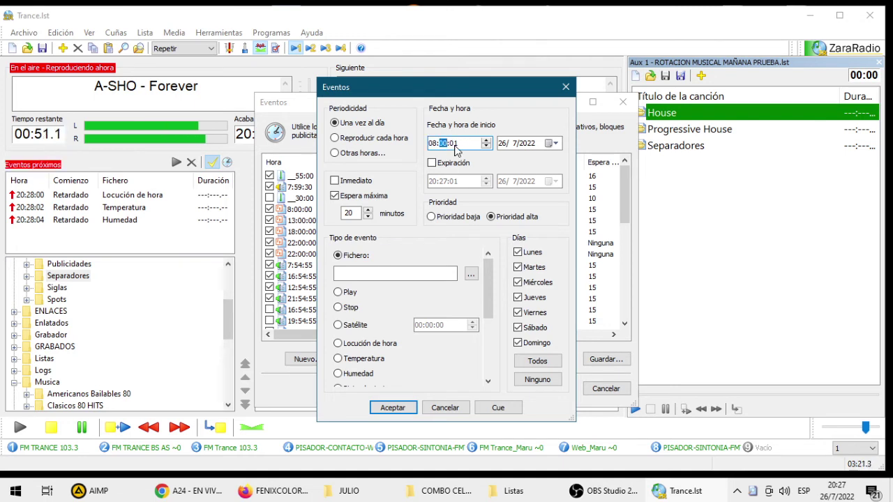
pyautogui.write('0')
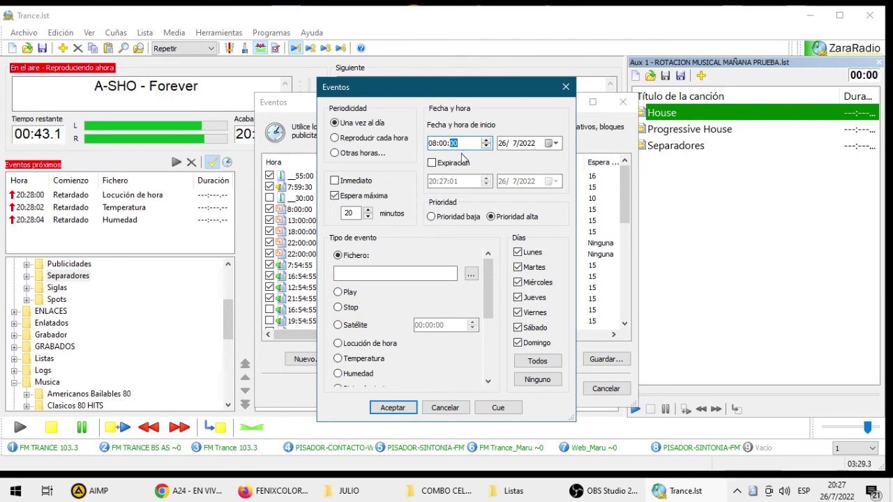
# Assign the ROTACION MUSICAL MAÑANA PRUEBA list to the event, add it to the events, and leave the event manager without keeping the changes
pyautogui.click(470, 274)
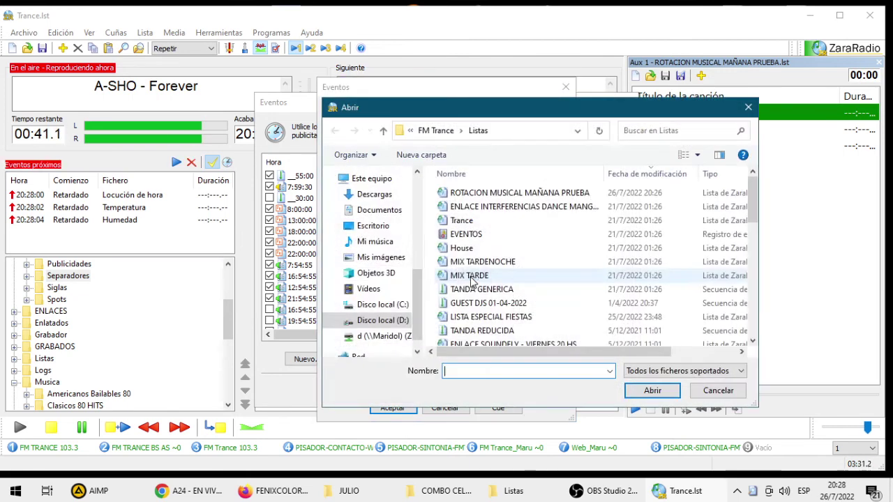
pyautogui.doubleClick(507, 194)
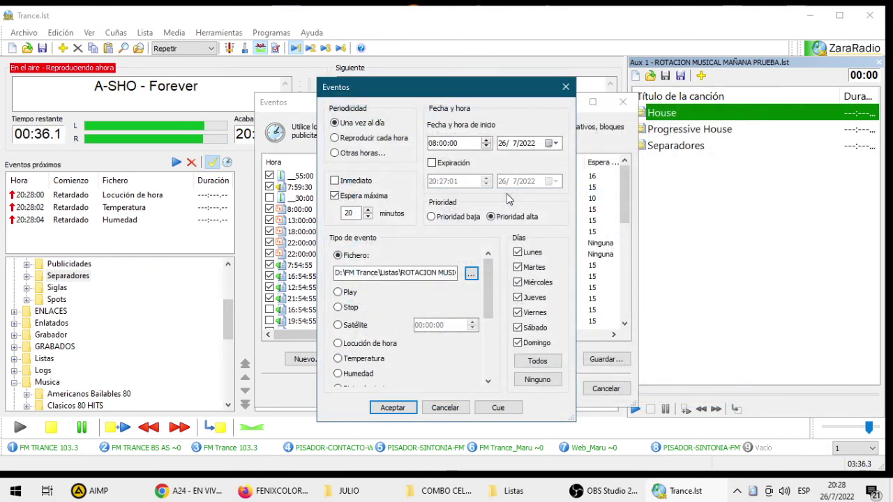
pyautogui.click(392, 408)
pyautogui.scroll(-6, 403, 259)
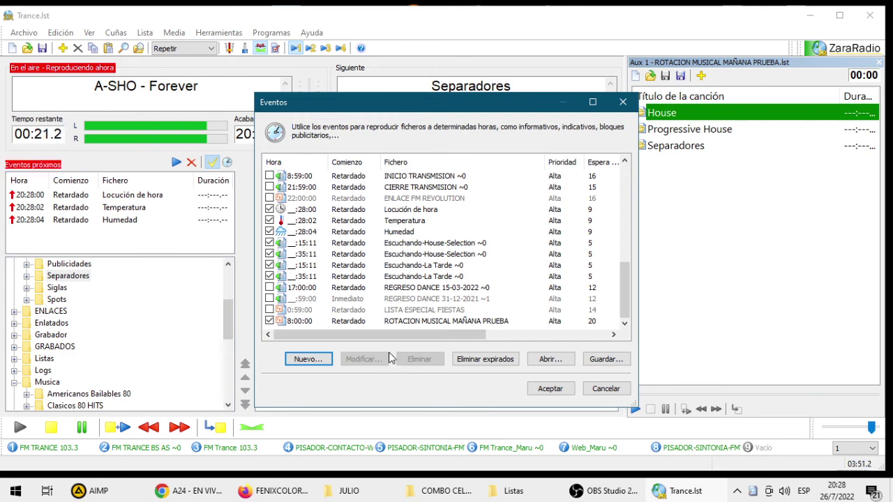
pyautogui.click(602, 390)
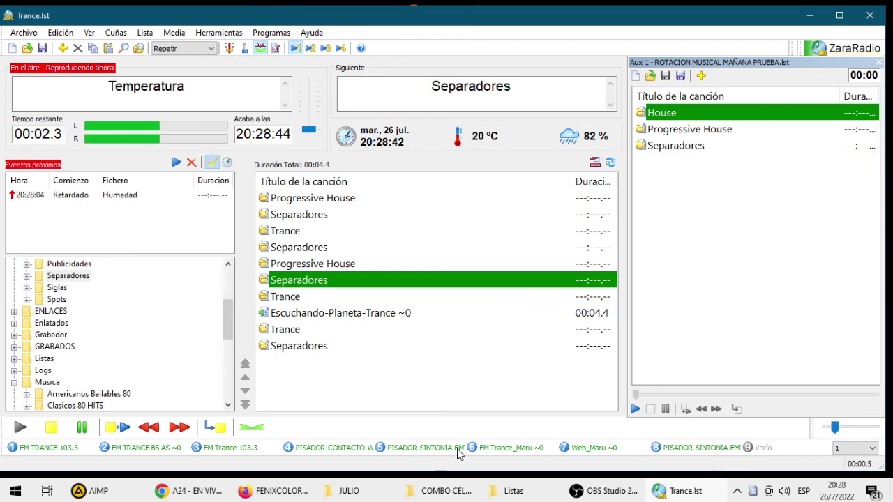
# Switch to OBS Studio
pyautogui.click(591, 492)
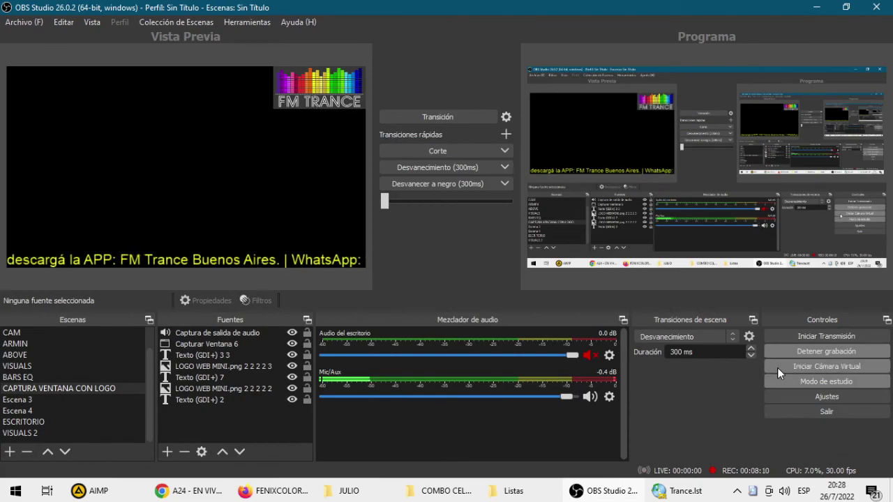